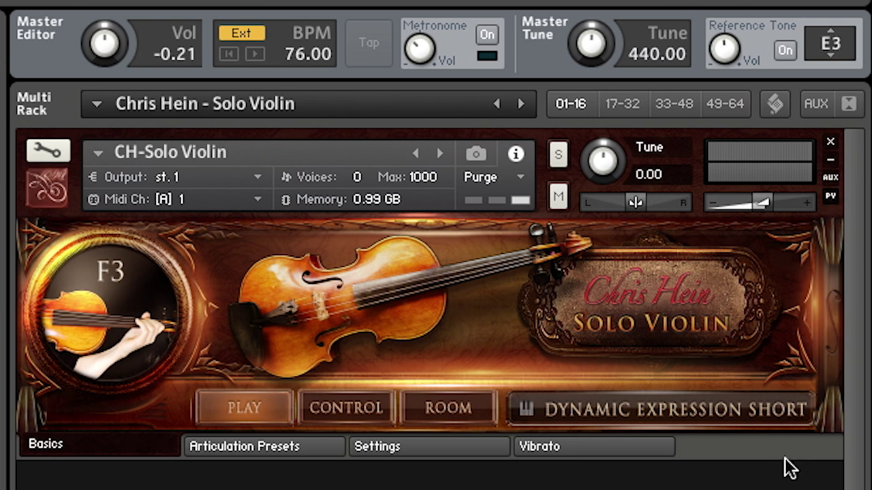
# Bring up the body and room settings, raise Body Volume to 0.9dB, and play back
pyautogui.click(455, 404)
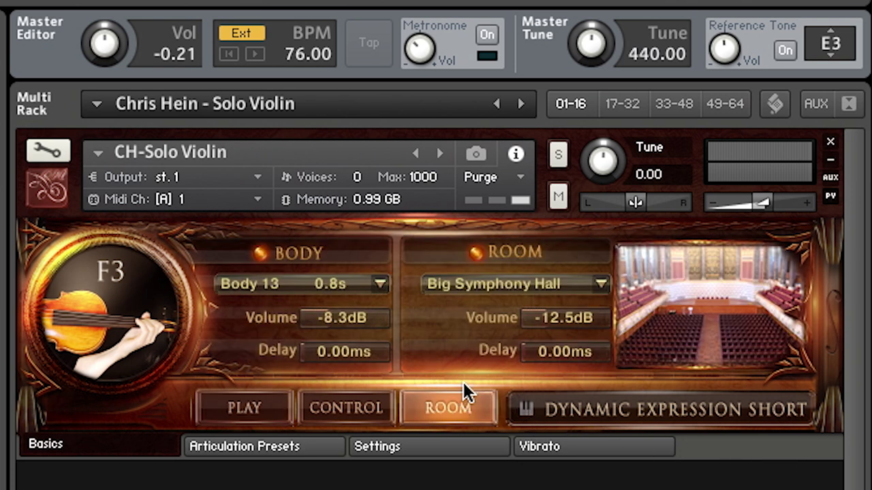
pyautogui.moveTo(357, 317)
pyautogui.mouseDown()
pyautogui.moveTo(400, 323)
pyautogui.moveTo(354, 318)
pyautogui.mouseUp()
pyautogui.press('space')
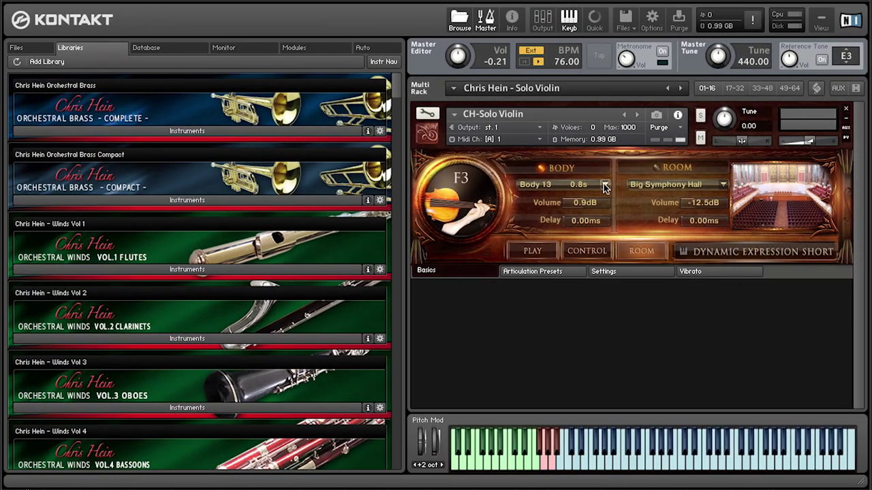
# Audition the Room A, Body 05, Body 15 and Body 06 body presets
pyautogui.click(604, 185)
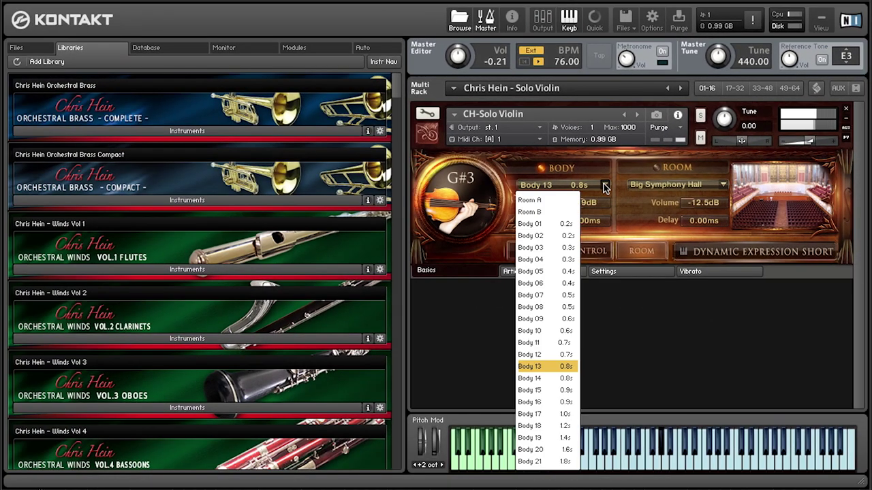
pyautogui.click(562, 199)
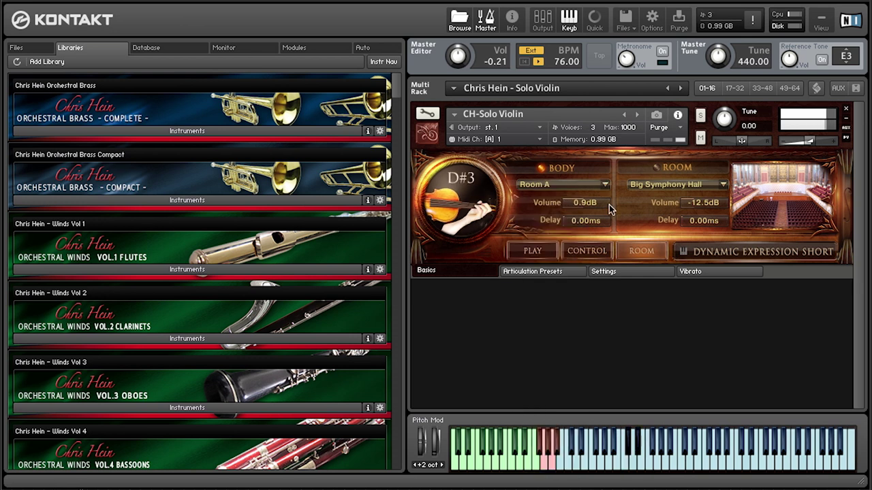
pyautogui.click(605, 186)
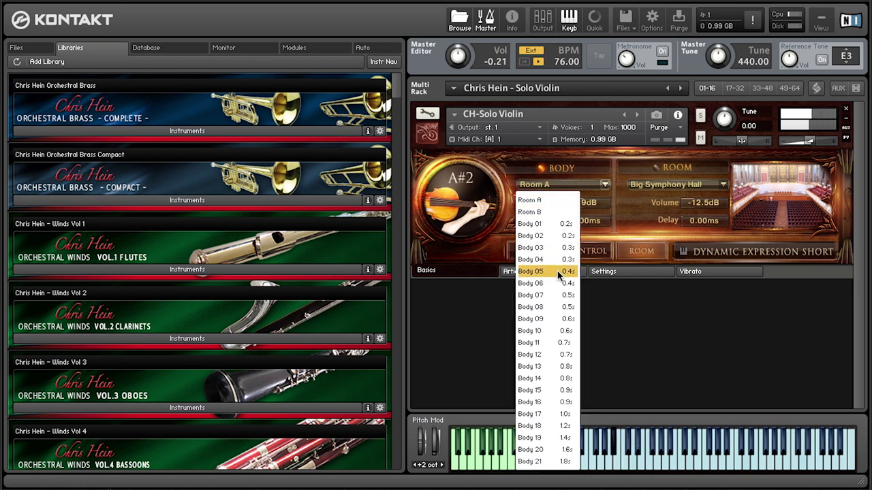
pyautogui.click(557, 271)
pyautogui.click(605, 186)
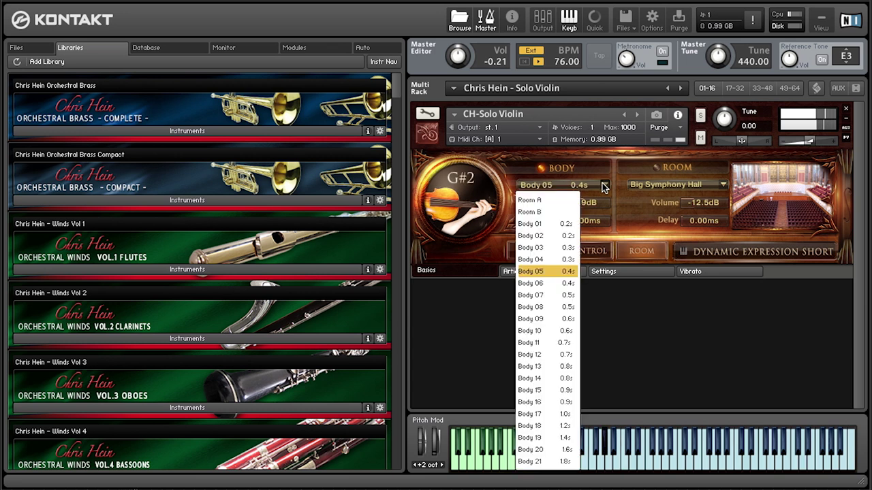
pyautogui.click(532, 390)
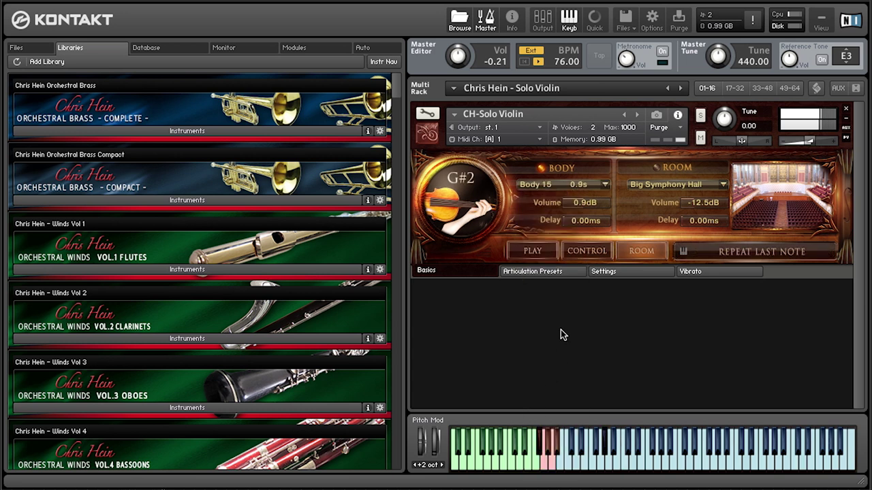
pyautogui.click(604, 186)
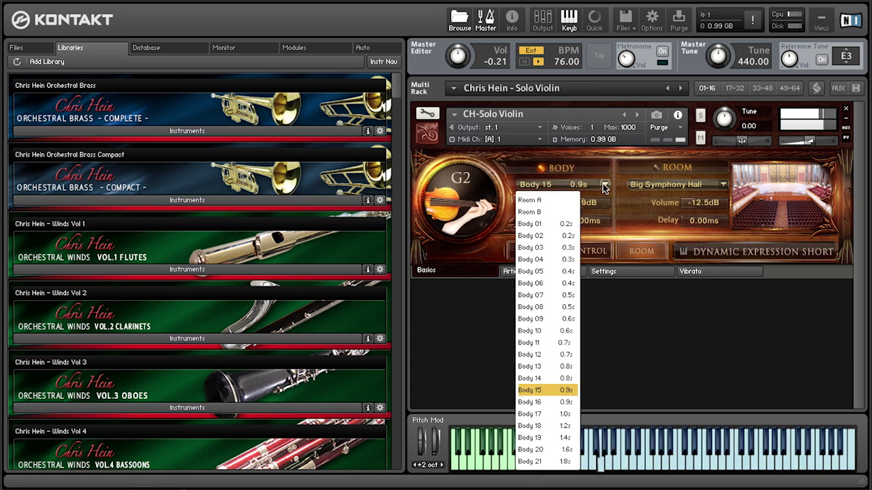
pyautogui.click(548, 282)
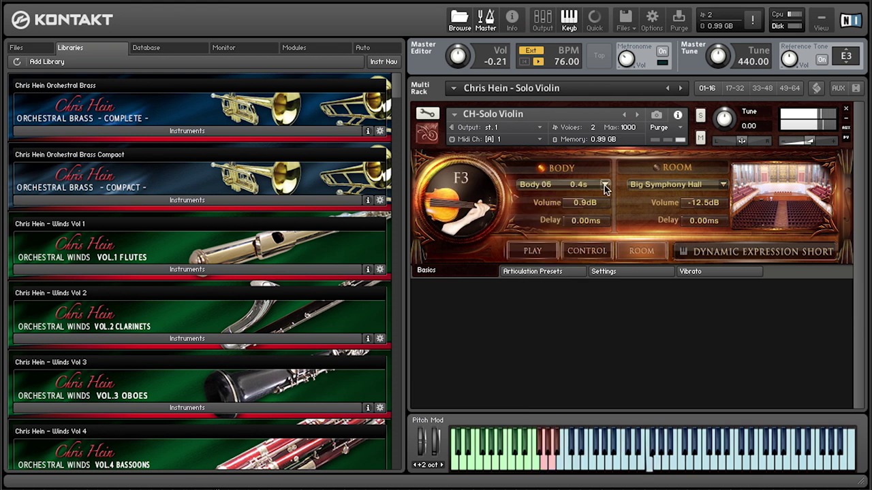
# Try Body 20 and Body 21, then settle on the Body 13 preset
pyautogui.click(604, 186)
pyautogui.click(553, 450)
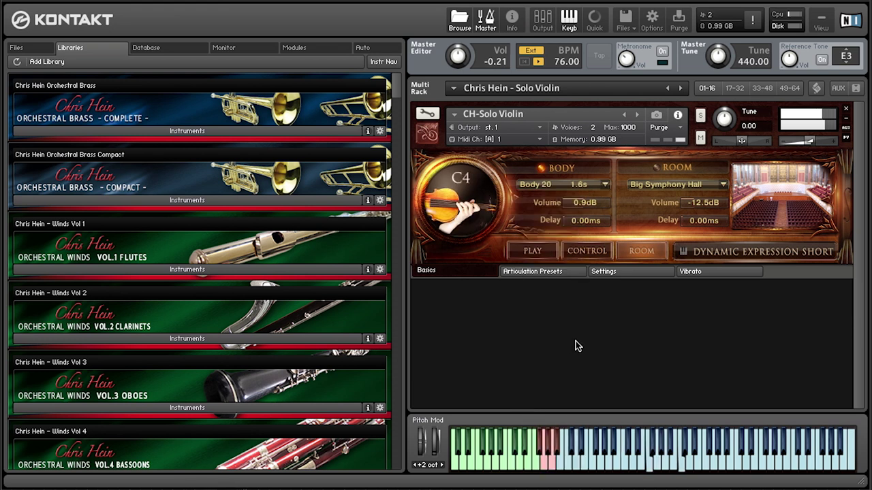
pyautogui.click(603, 186)
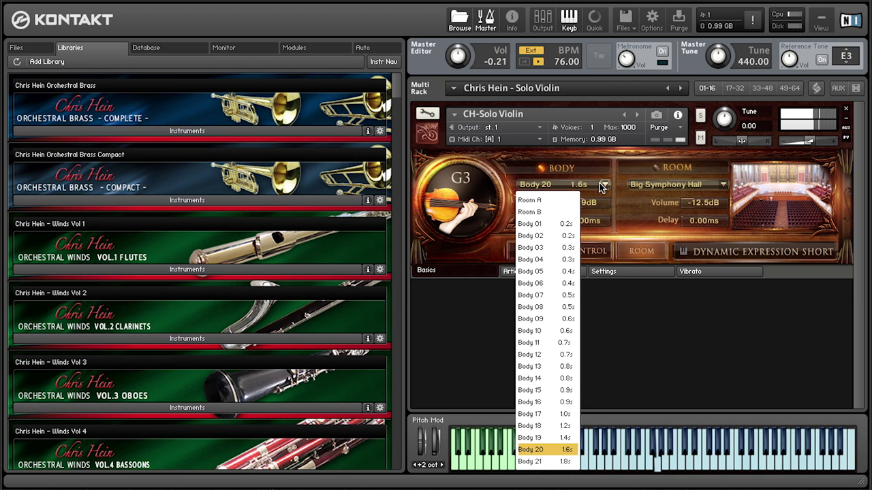
pyautogui.click(561, 462)
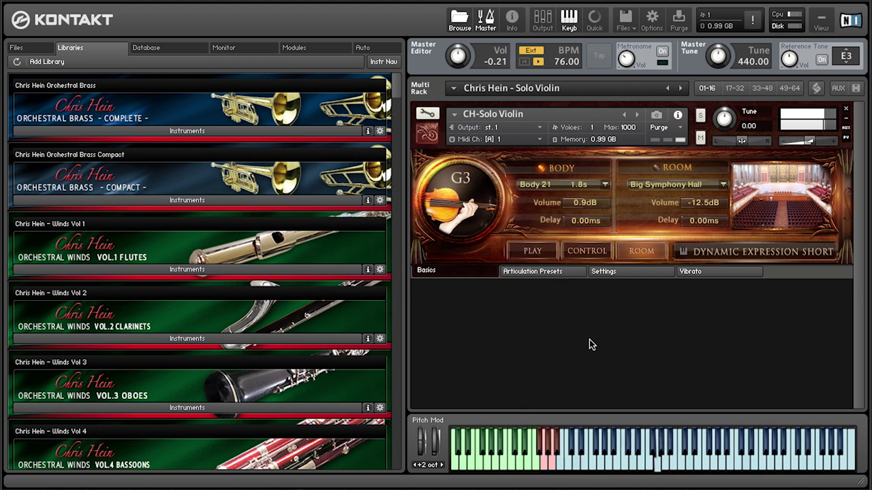
pyautogui.click(603, 186)
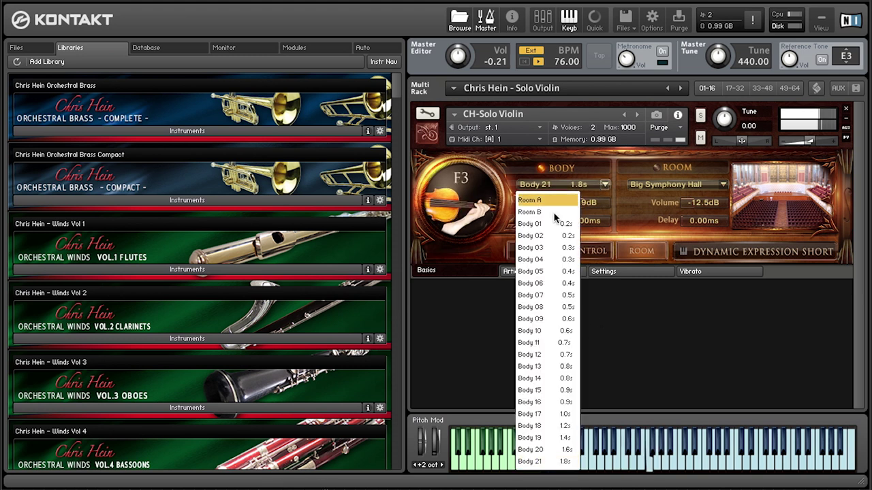
pyautogui.click(539, 260)
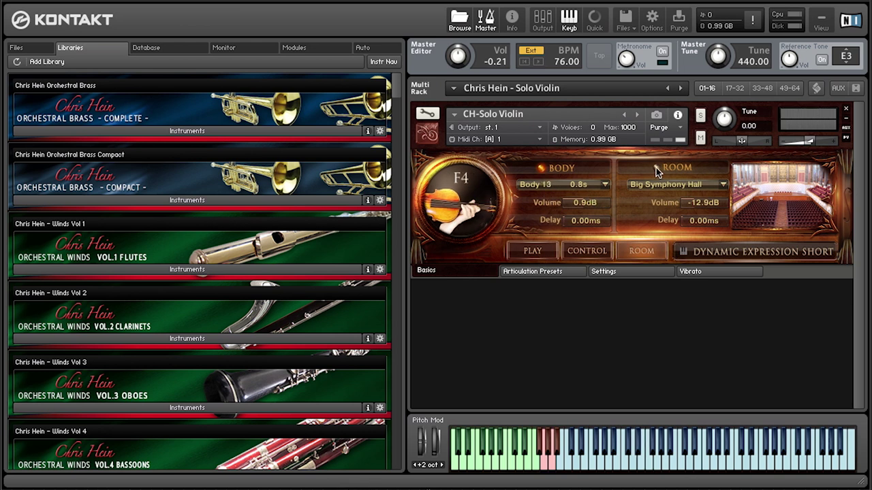
# Audition Dark Chamber, Jazz Club, Medium Church and Vienna Hall rooms, settling on Breathing
pyautogui.click(723, 186)
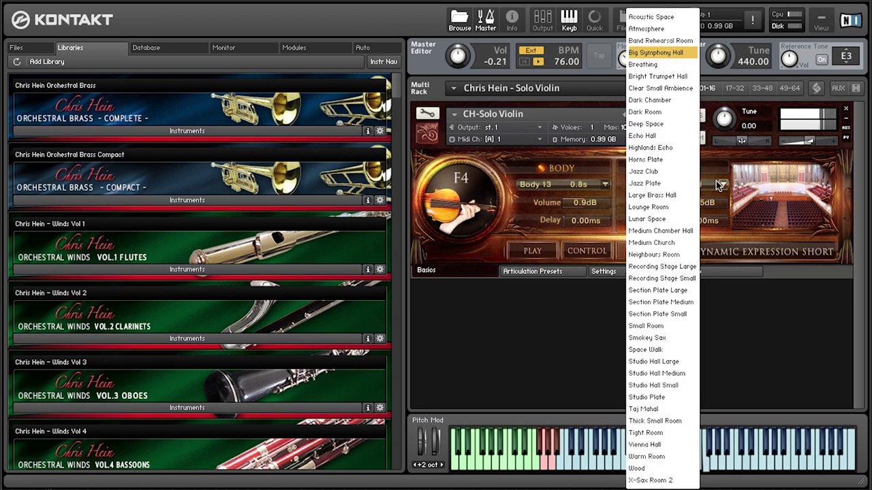
pyautogui.click(686, 100)
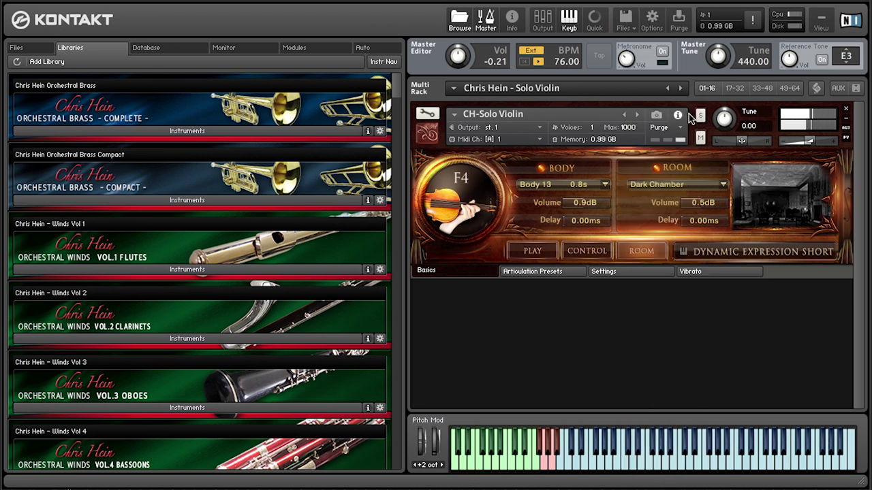
pyautogui.click(723, 185)
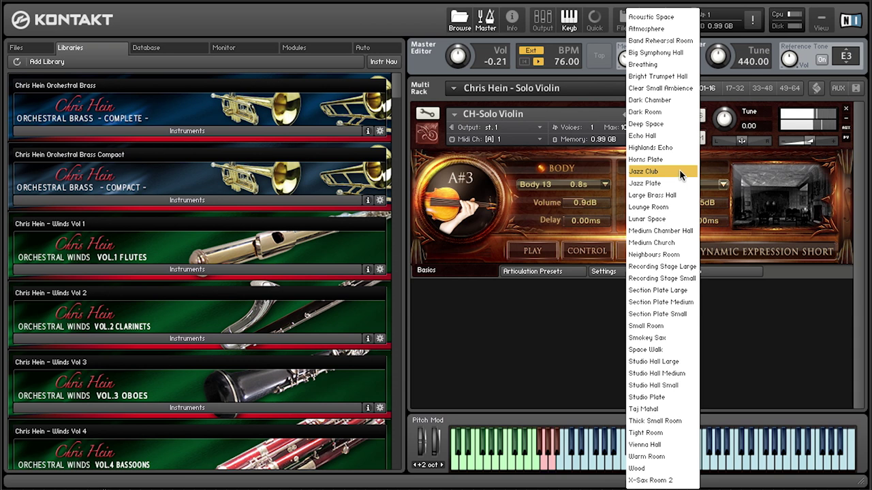
pyautogui.click(679, 169)
pyautogui.click(723, 185)
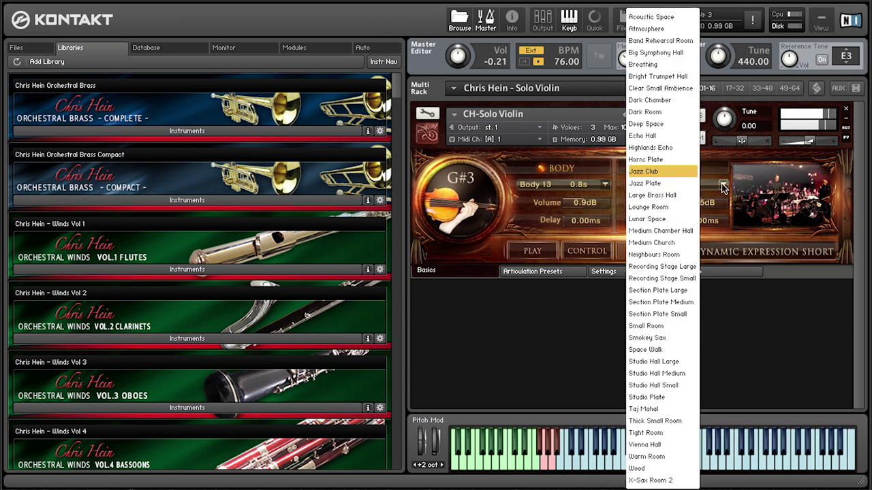
pyautogui.click(670, 243)
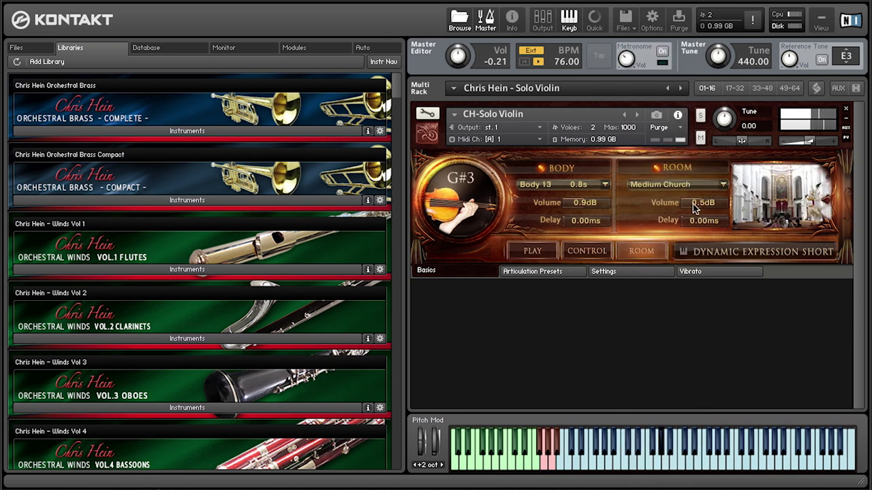
pyautogui.click(723, 185)
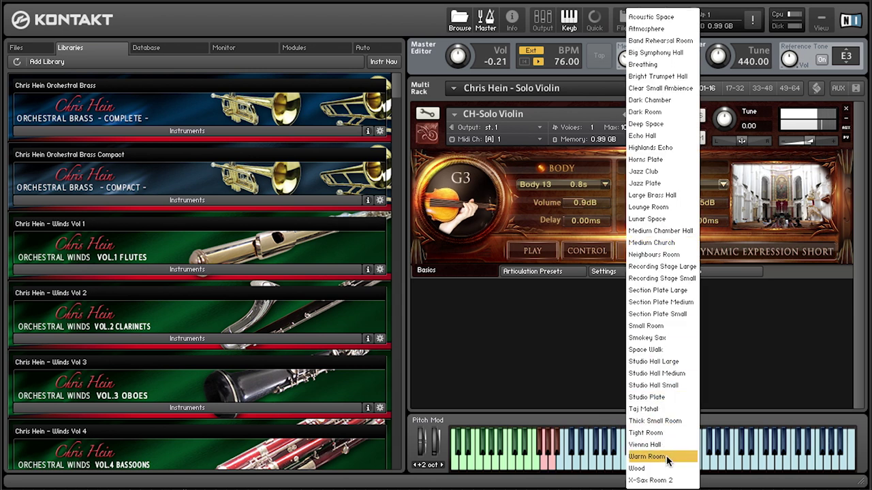
pyautogui.click(646, 445)
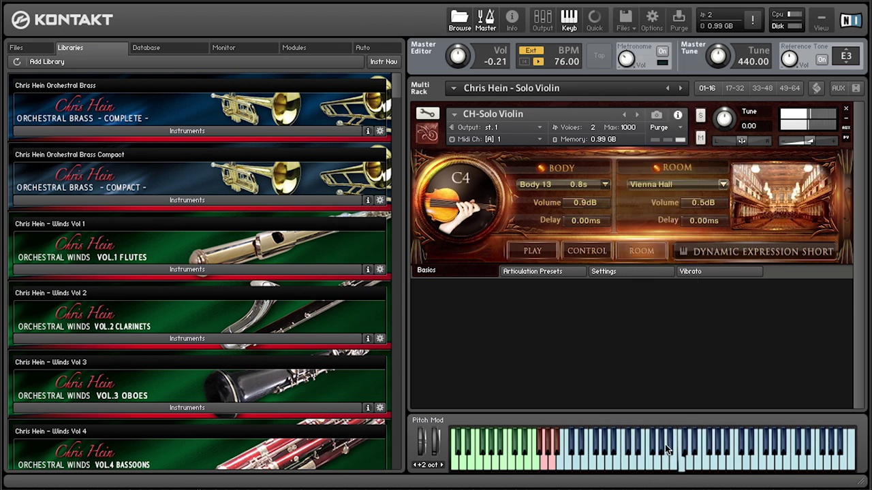
pyautogui.click(723, 185)
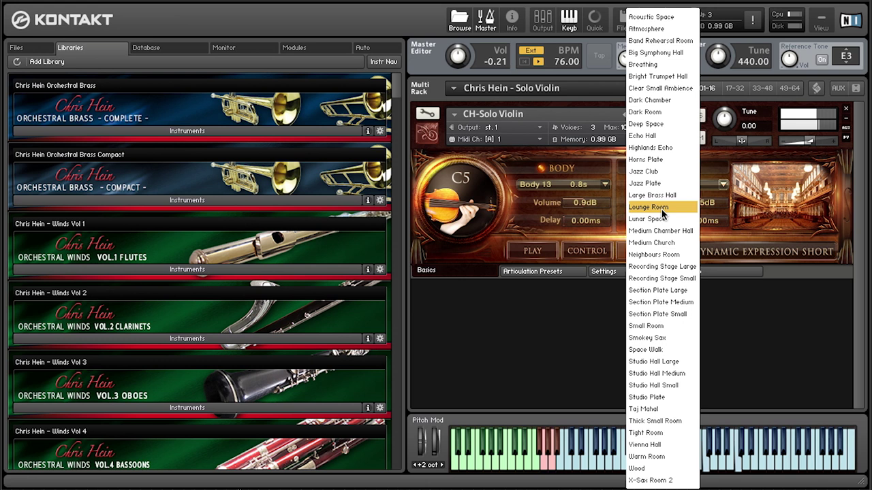
pyautogui.click(674, 66)
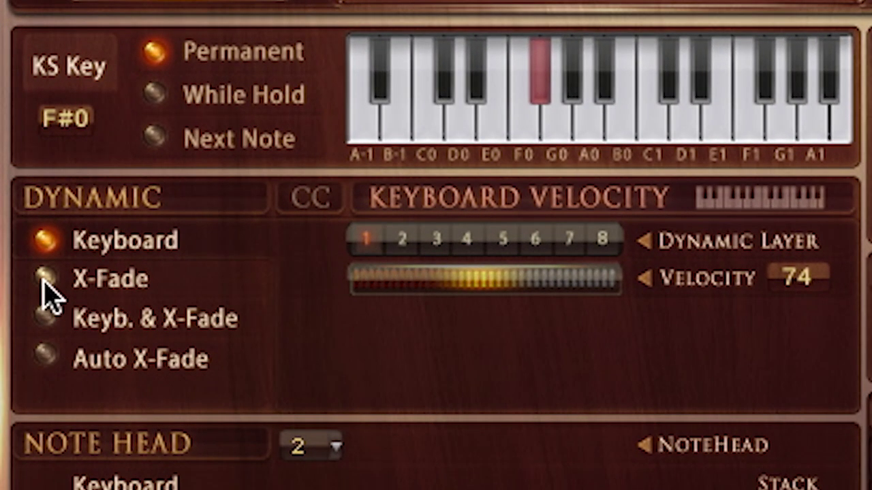
# Compare the X-Fade, Keyb. & X-Fade and Auto X-Fade dynamic modes
pyautogui.click(467, 227)
pyautogui.click(46, 316)
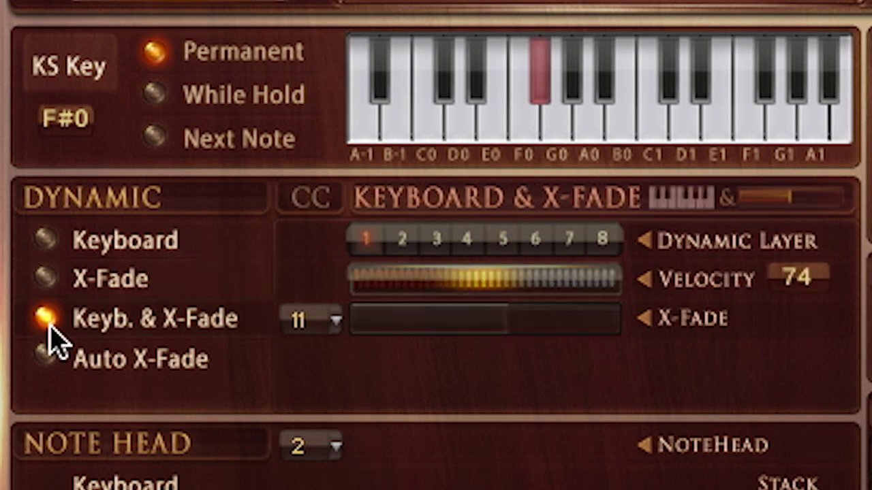
pyautogui.click(46, 354)
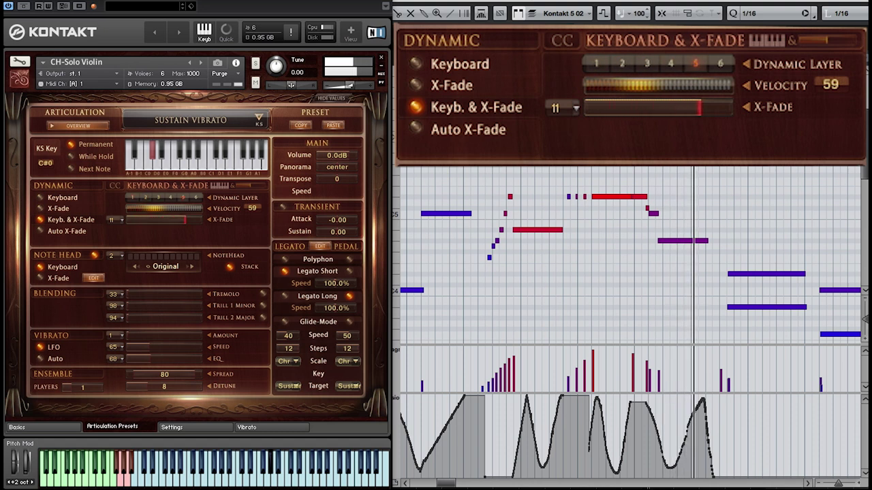
# Set dynamics to Auto X-Fade and open the Preset 1 crossfade curve editor
pyautogui.click(64, 232)
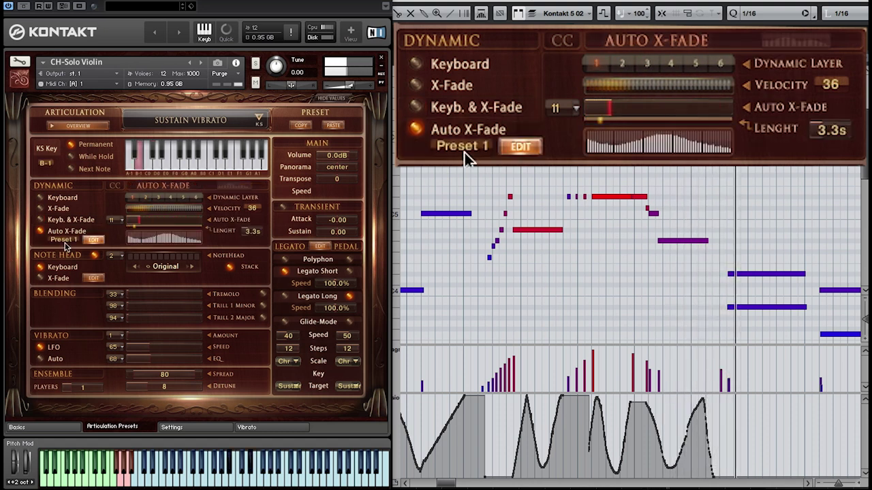
pyautogui.click(92, 240)
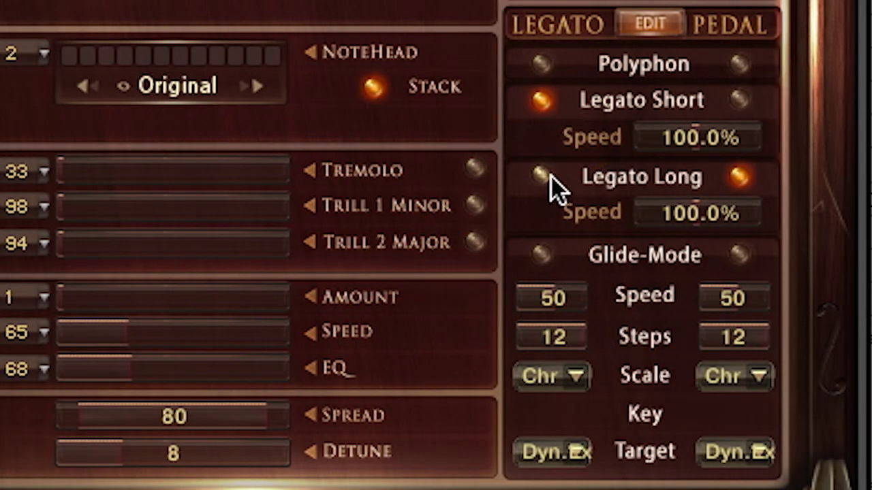
# Turn Legato Short off and back on, play the part, then open the detailed legato settings
pyautogui.click(541, 176)
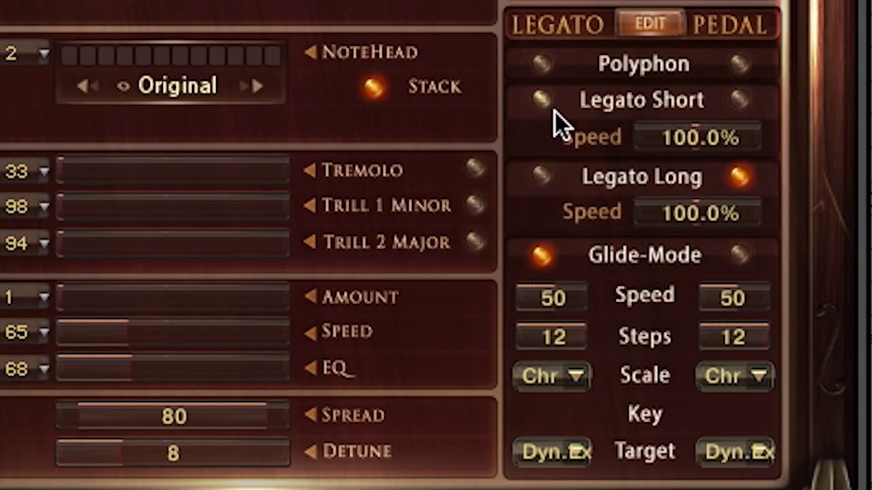
pyautogui.click(542, 99)
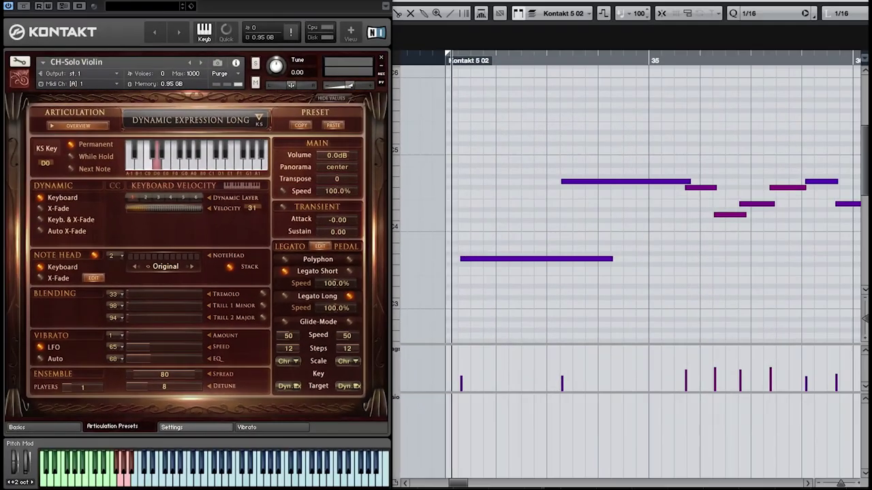
pyautogui.press('space')
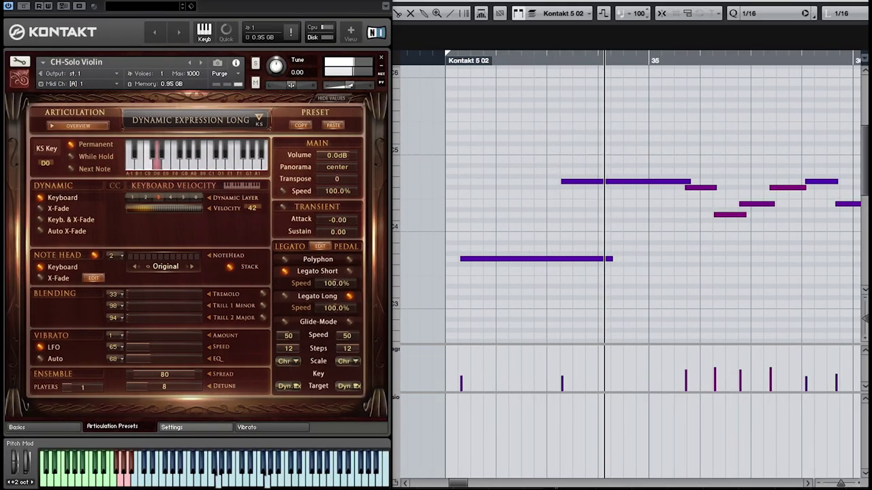
pyautogui.click(318, 247)
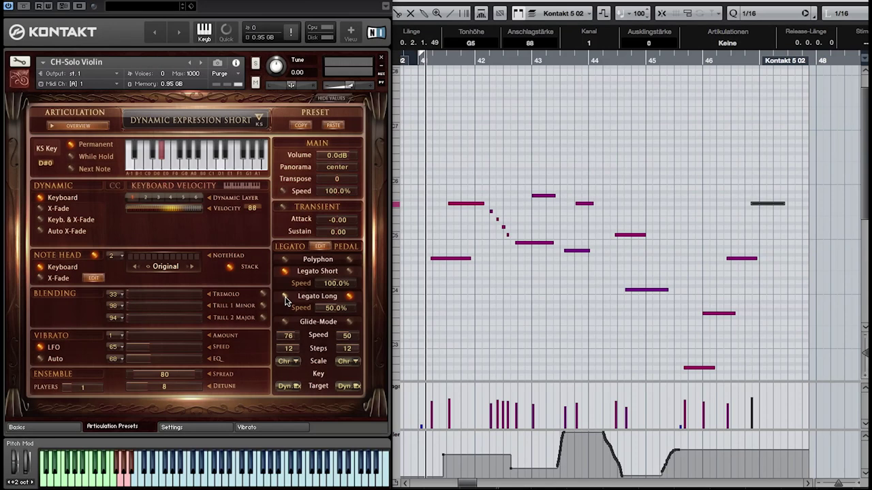
# Switch the legato from Legato Short to Legato Long
pyautogui.click(284, 297)
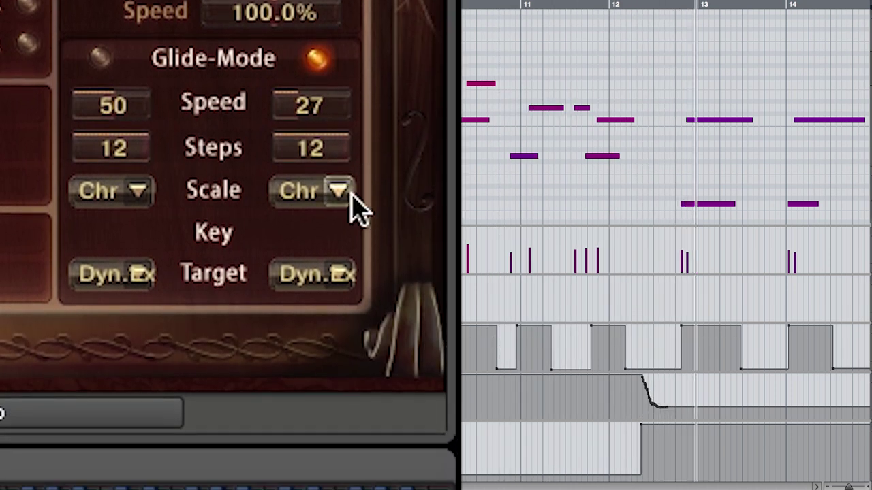
# Set the glide scale to Major, then Natural minor, finally Pentatonic
pyautogui.click(339, 368)
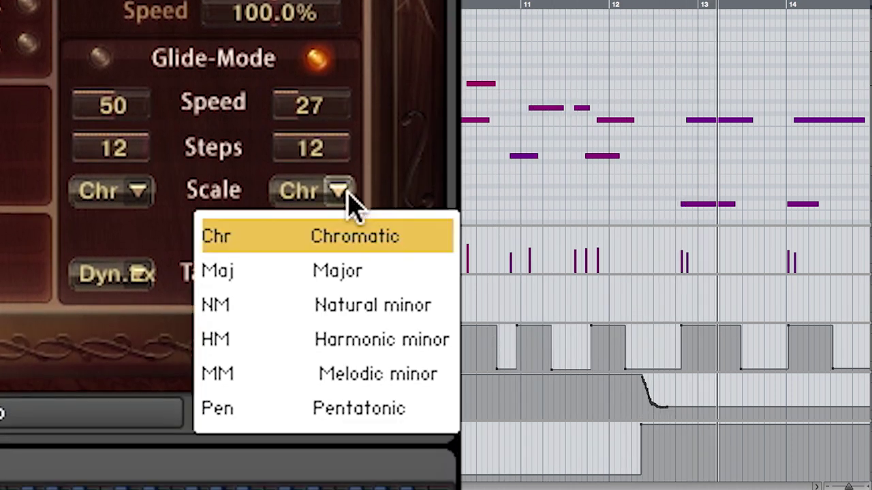
pyautogui.click(406, 269)
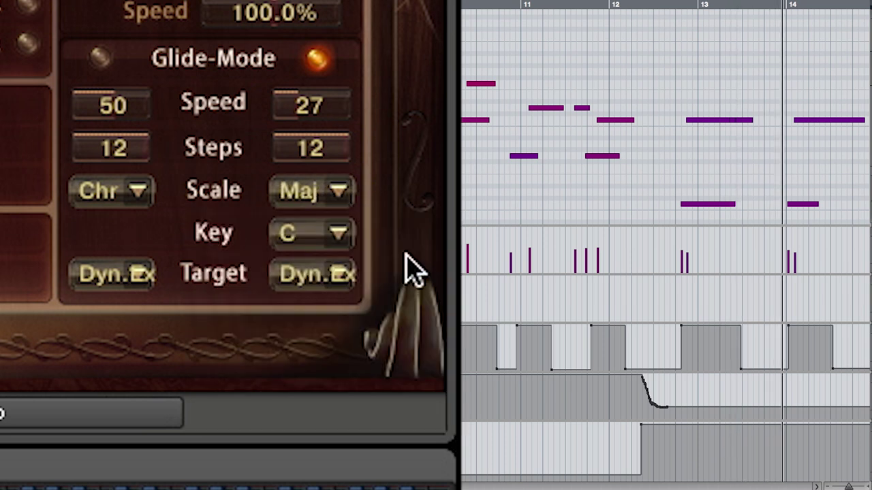
pyautogui.click(344, 191)
pyautogui.click(391, 302)
pyautogui.click(340, 191)
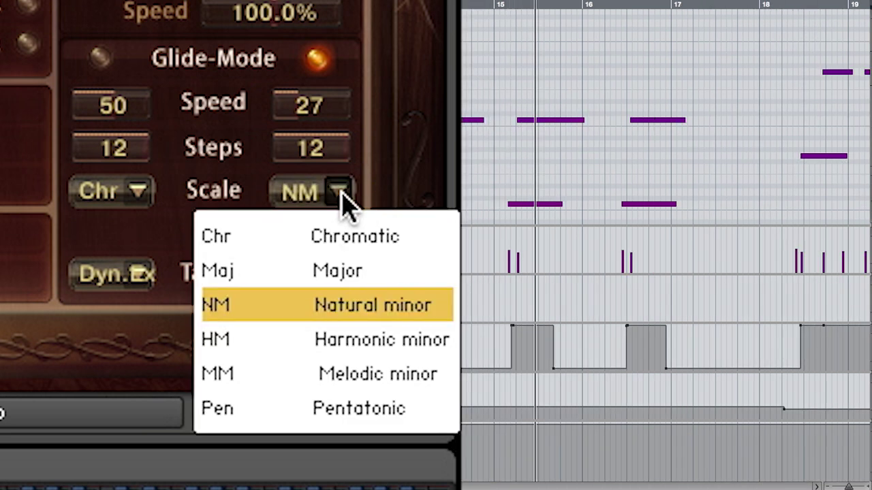
pyautogui.click(373, 403)
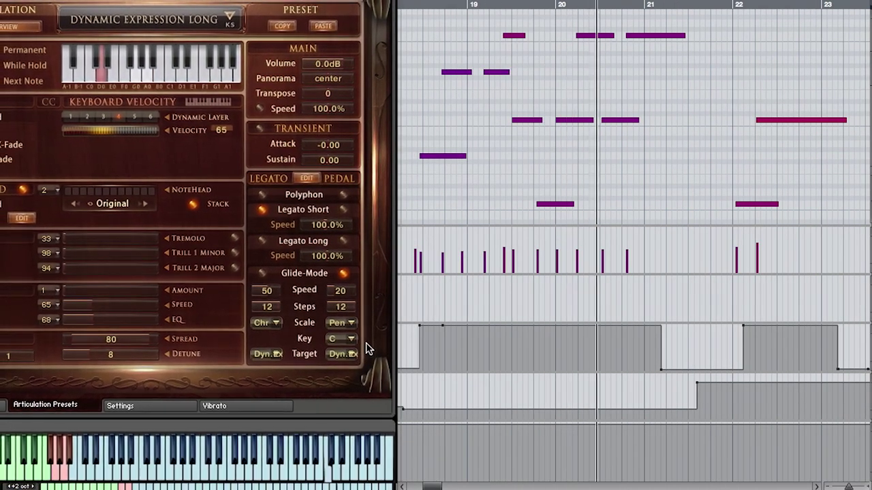
# Set the glide target articulation to Trill Major, then to Short 6
pyautogui.click(353, 354)
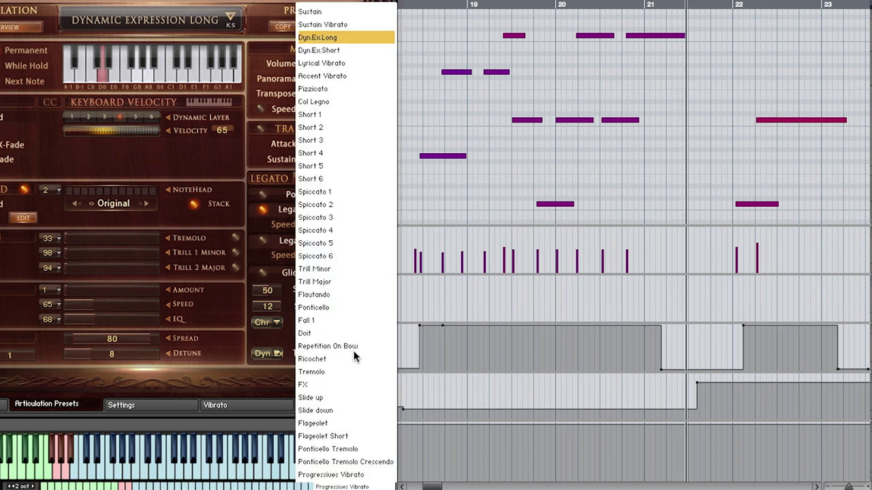
pyautogui.click(338, 279)
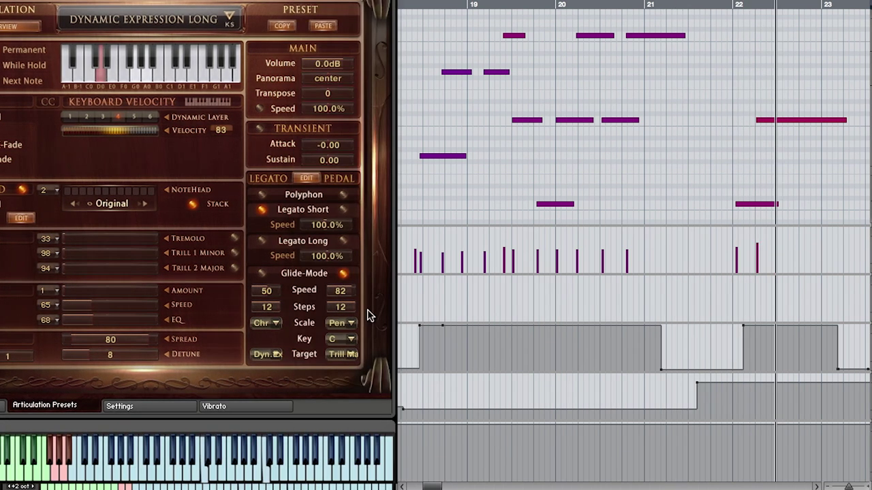
pyautogui.click(353, 354)
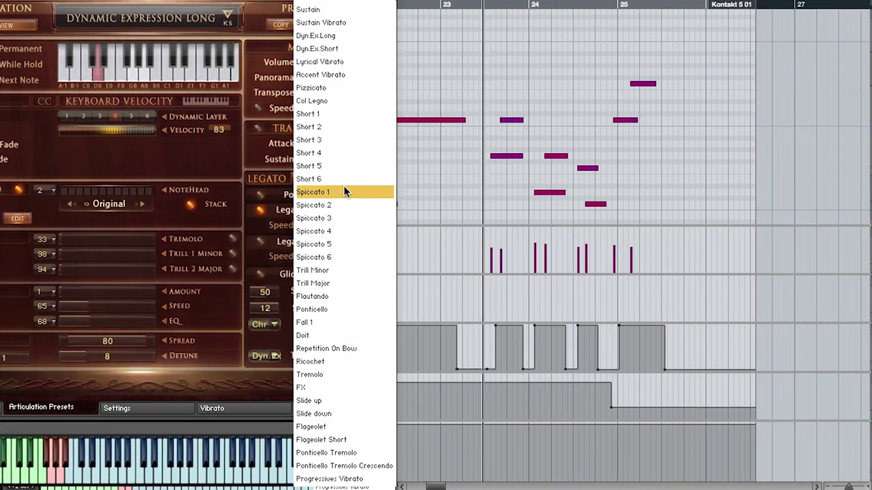
pyautogui.click(338, 175)
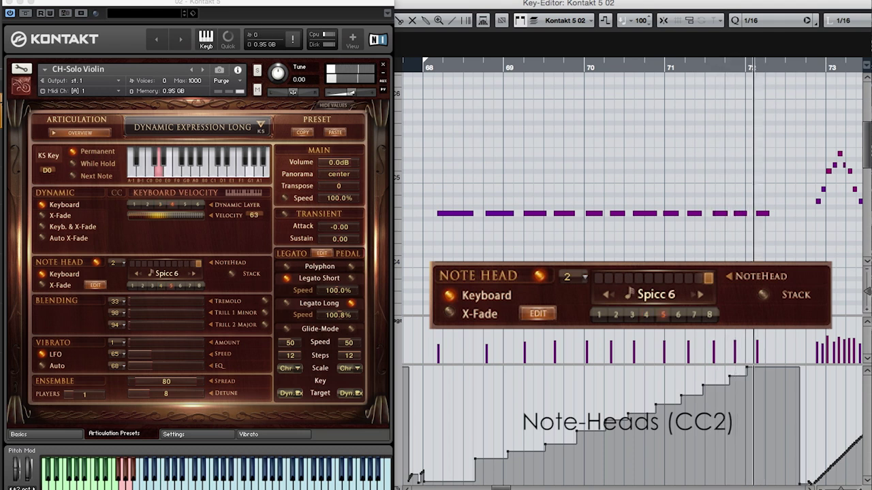
# Enable STACK for the note heads, then clear the MIDI note selection in Cubase
pyautogui.click(231, 275)
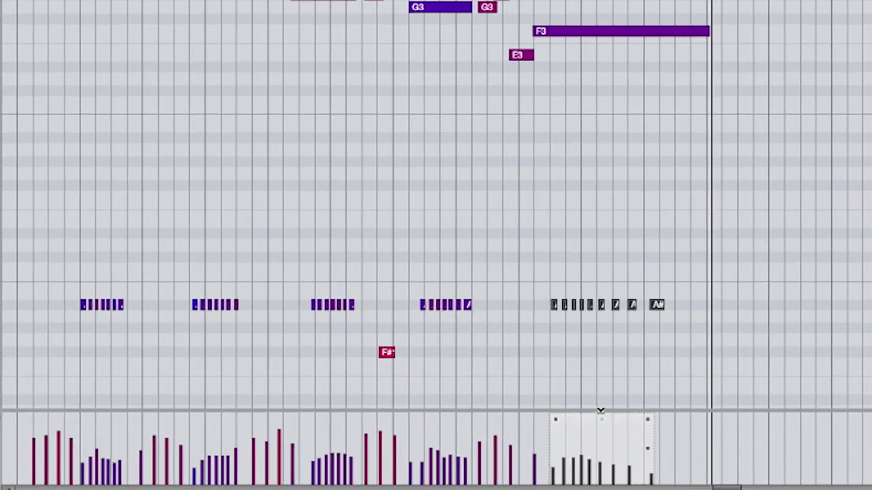
pyautogui.click(649, 352)
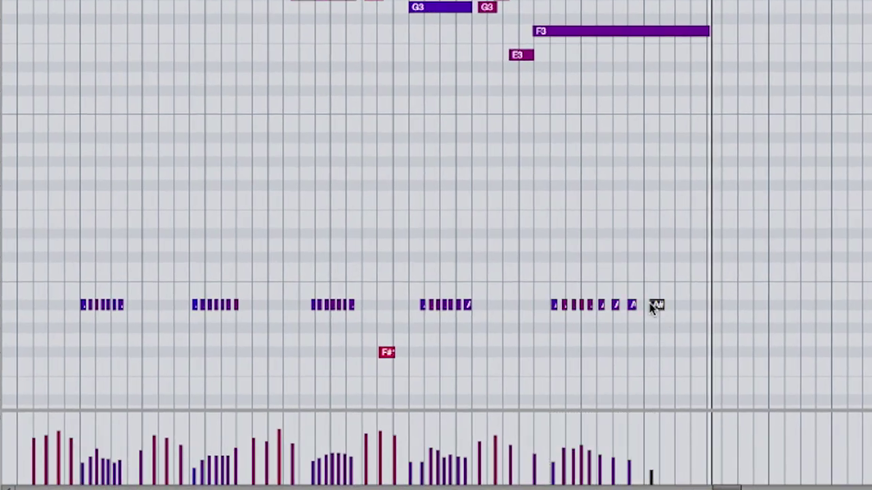